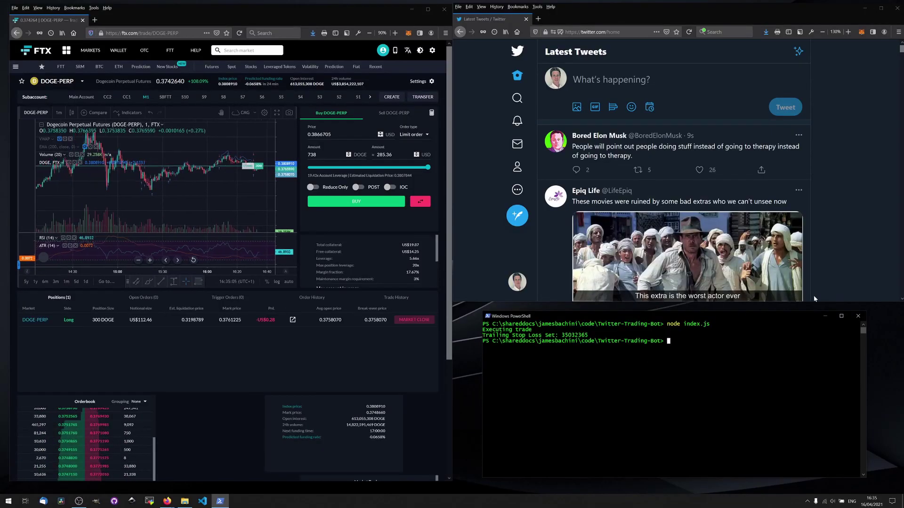
# Check the bot's trailing stop under Trigger Orders and the open DOGE-PERP long under Positions.
pyautogui.click(227, 298)
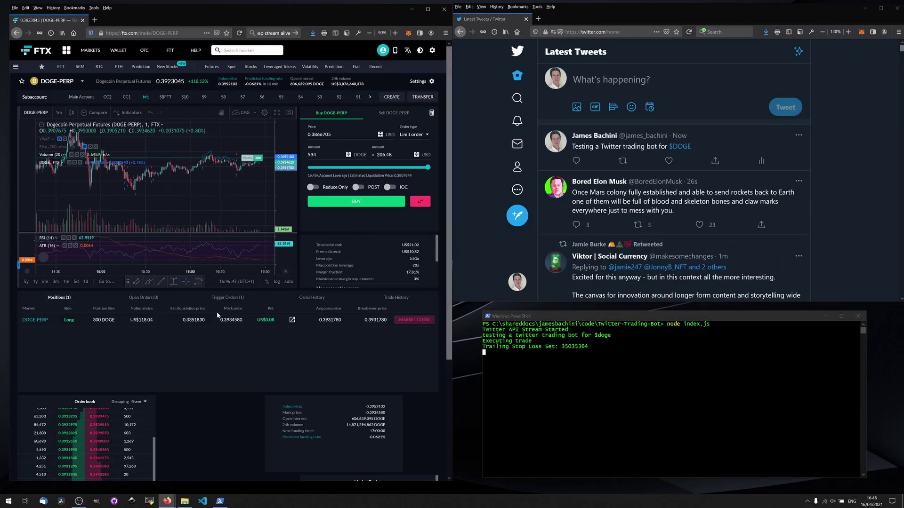
pyautogui.click(59, 297)
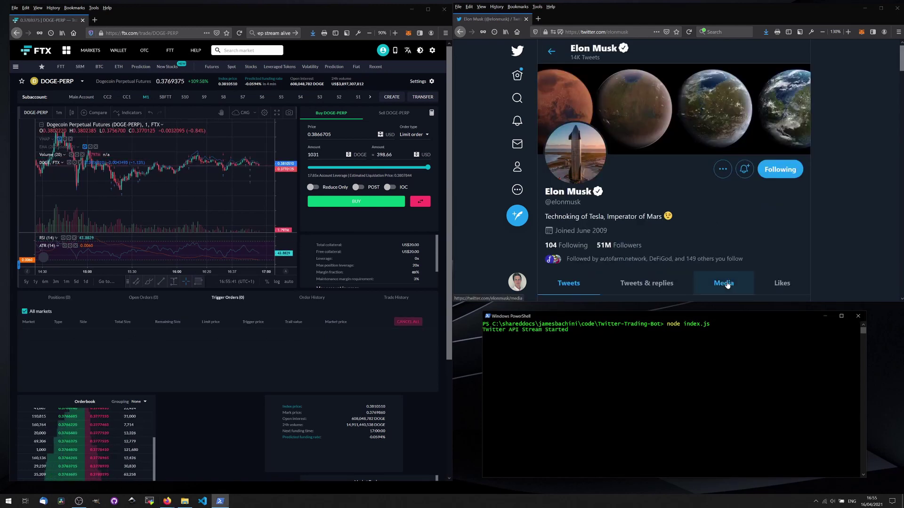
pyautogui.scroll(-3, 753, 257)
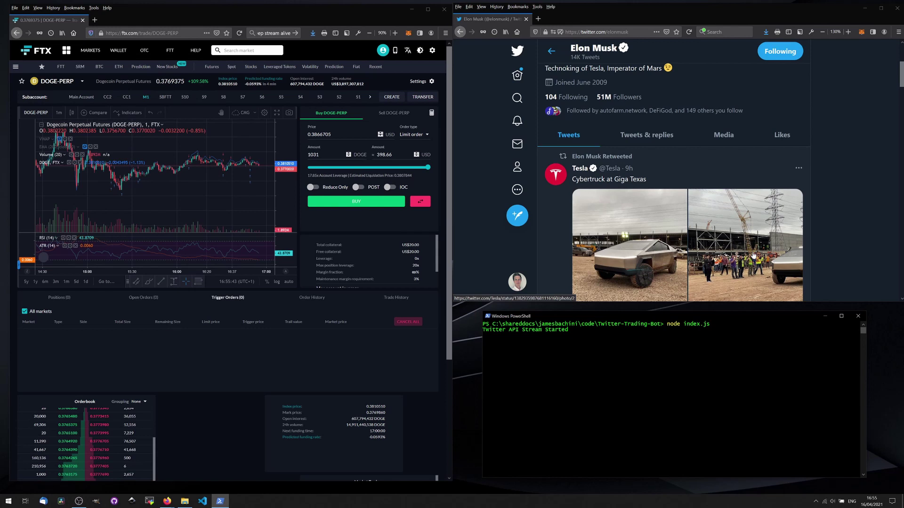